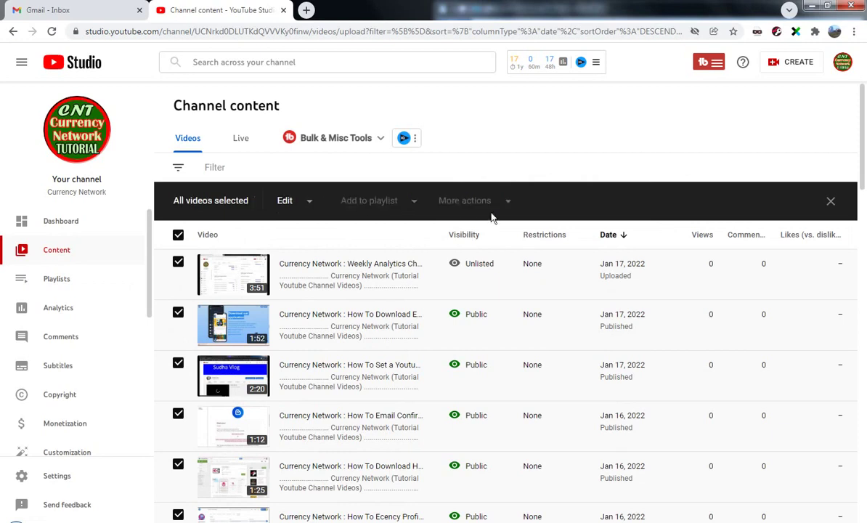
Start a bulk description edit for all selected videos, with the edit type set to Insert at end.
{"action": "left_click", "coordinate": [305, 207]}
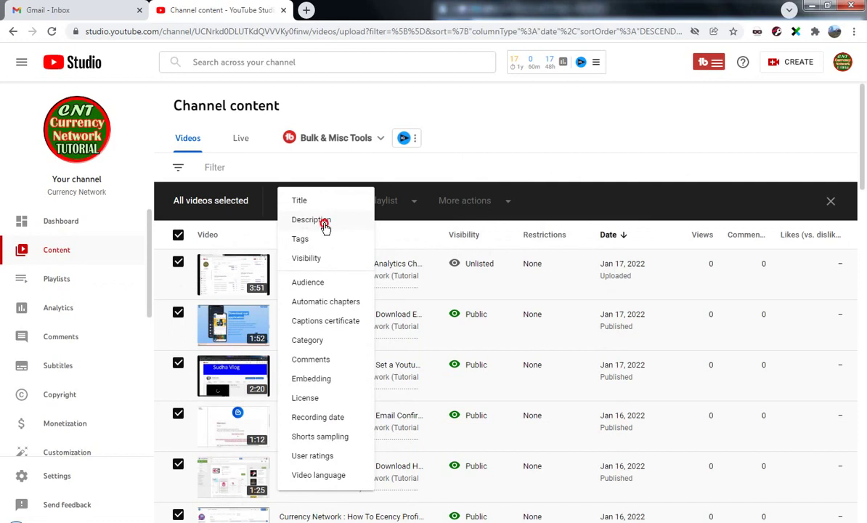
{"action": "left_click", "coordinate": [311, 219]}
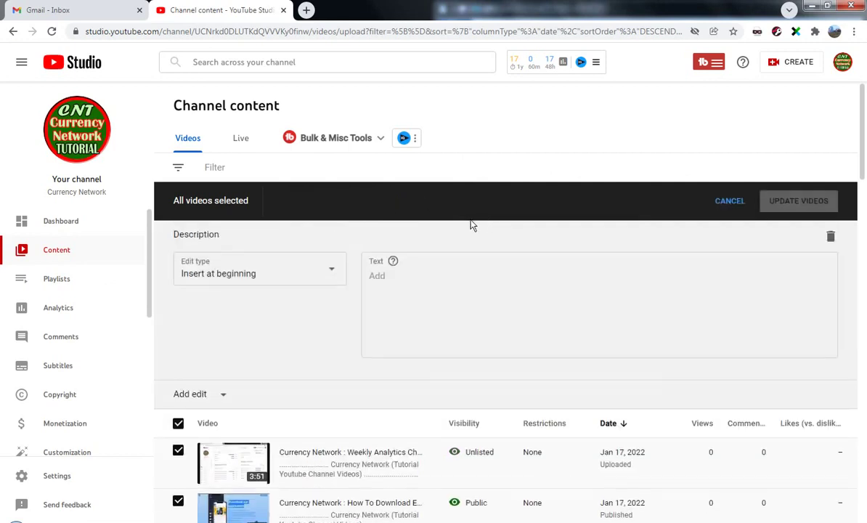
{"action": "left_click", "coordinate": [319, 275]}
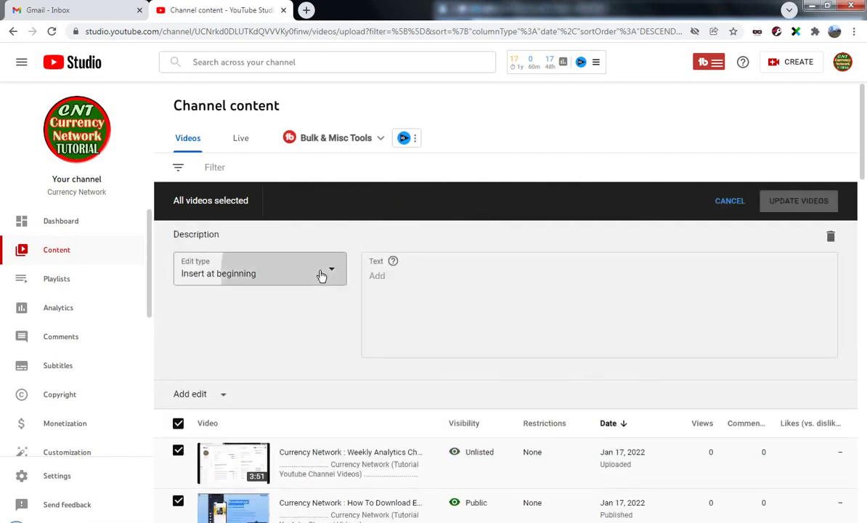
{"action": "left_click", "coordinate": [321, 273]}
{"action": "left_click", "coordinate": [229, 290]}
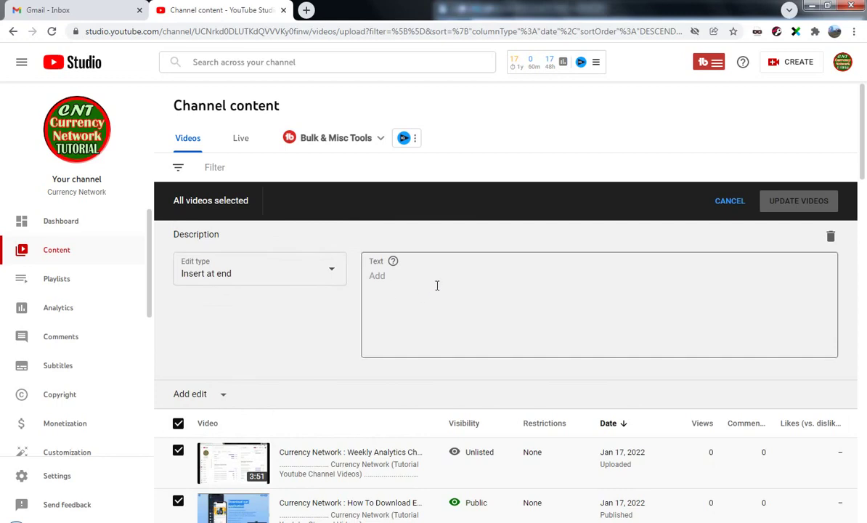
{"action": "left_click", "coordinate": [467, 269]}
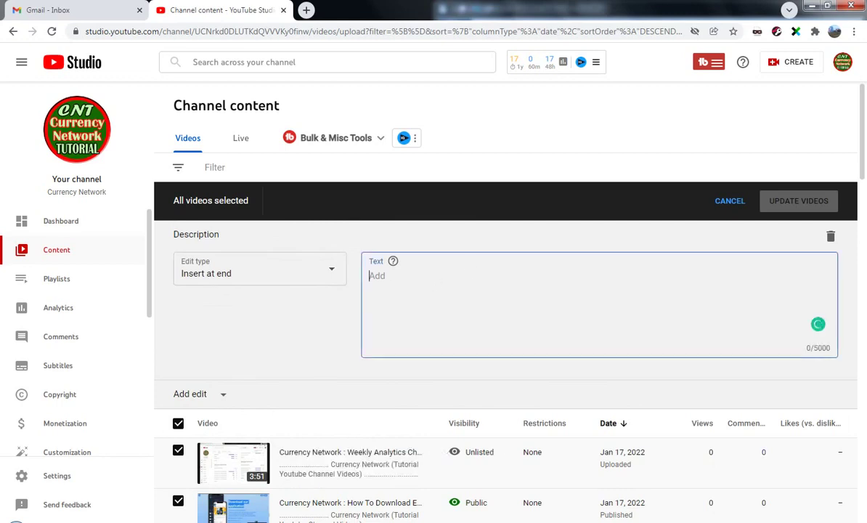
Switch to the Currency Network document in WordPad and copy the text from #CurrencyNetwork through the Twitter playlist link.
{"action": "key", "text": "alt+Tab"}
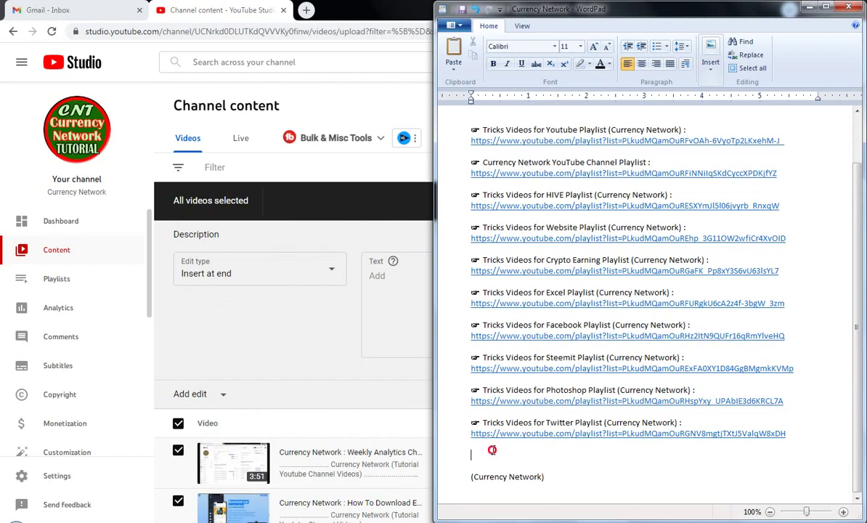
{"action": "left_click_drag", "start_coordinate": [460, 419], "coordinate": [464, 141]}
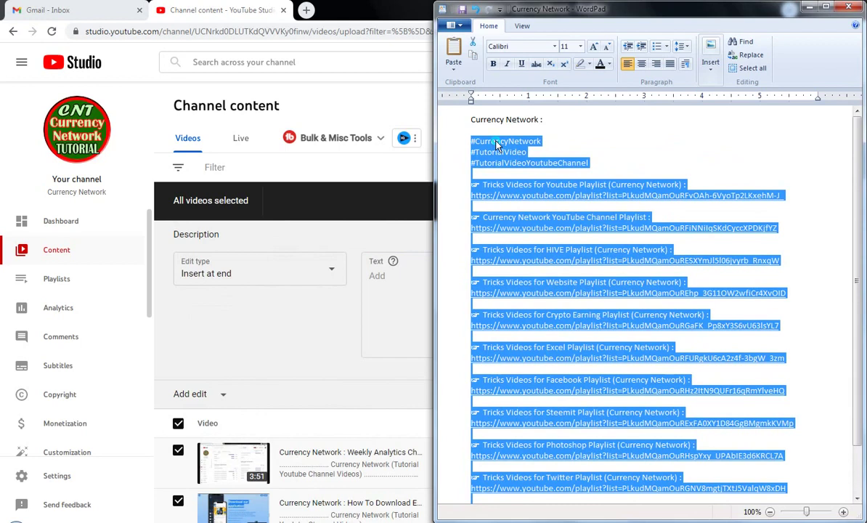
{"action": "right_click", "coordinate": [497, 145]}
{"action": "left_click", "coordinate": [525, 162]}
{"action": "left_click", "coordinate": [399, 377]}
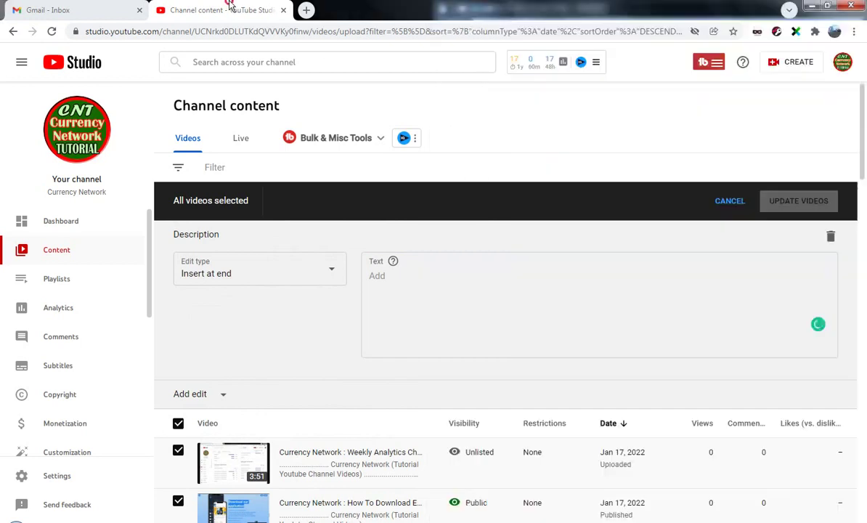
Paste the copied hashtags and playlist links into the bulk description text and remove the trailing blank lines.
{"action": "left_click", "coordinate": [440, 293]}
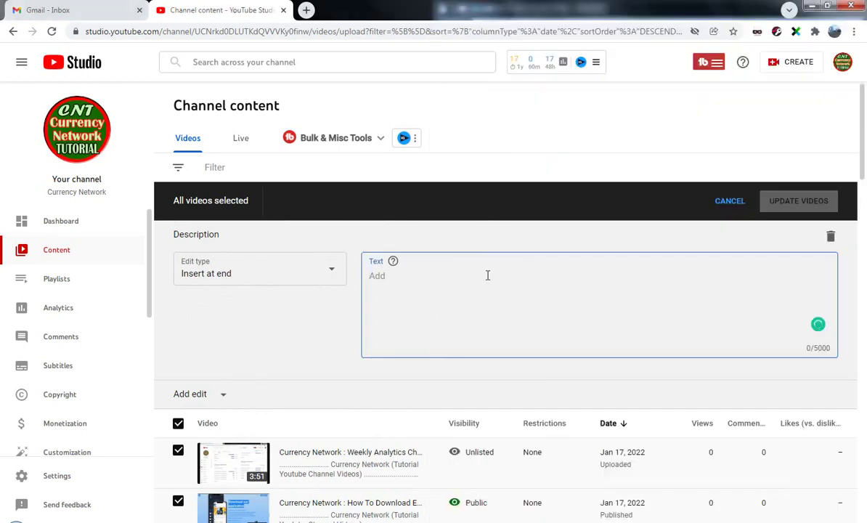
{"action": "key", "text": "ctrl+v"}
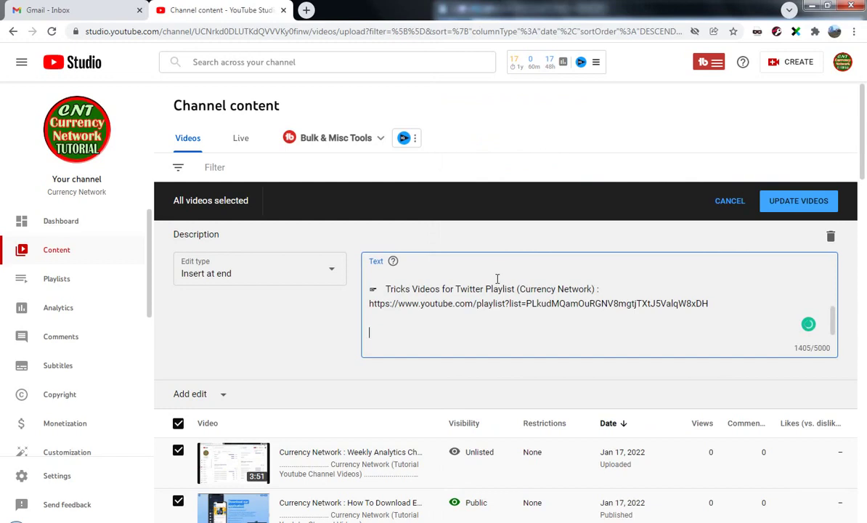
{"action": "key", "text": "BackSpace"}
{"action": "key", "text": "BackSpace"}
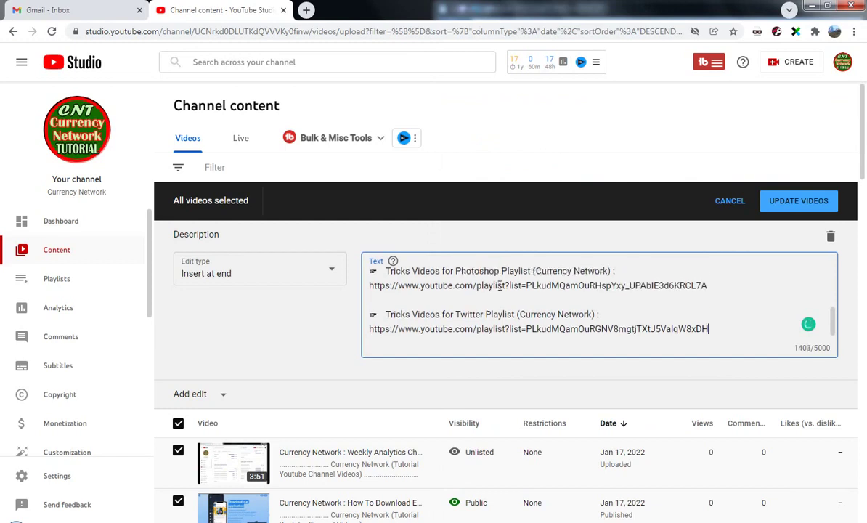
Add three lines above the #CurrencyNetwork hashtag, each containing a single backtick.
{"action": "scroll", "coordinate": [536, 320], "scroll_direction": "up", "scroll_amount": 10}
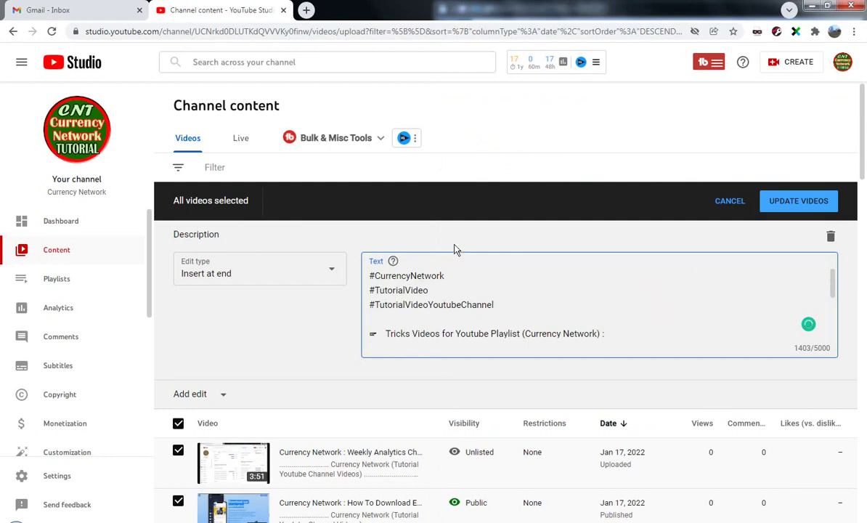
{"action": "key", "text": "Return"}
{"action": "key", "text": "Return"}
{"action": "key", "text": "Return"}
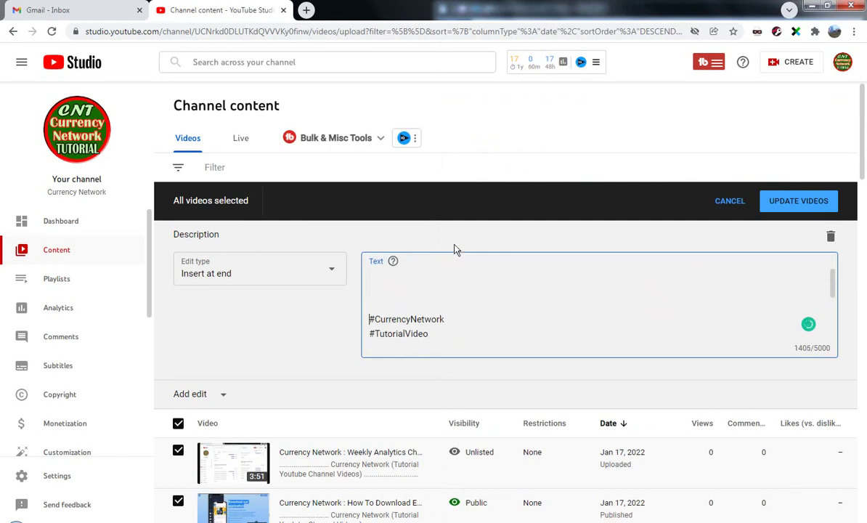
{"action": "key", "text": "Return"}
{"action": "left_click", "coordinate": [403, 269]}
{"action": "mouse_move", "coordinate": [393, 261]}
{"action": "type", "text": "-"}
{"action": "key", "text": "Return"}
{"action": "type", "text": "-"}
Copy the entire bulk description text, including the backtick lines.
{"action": "key", "text": "ctrl+a"}
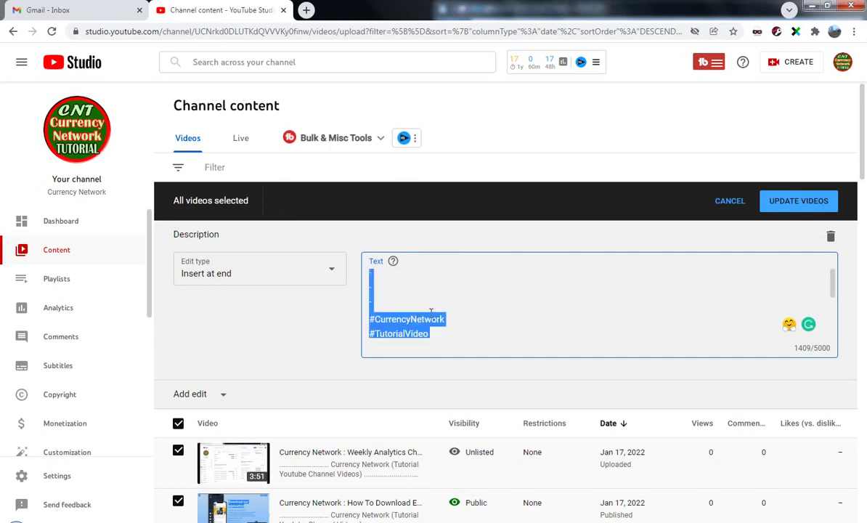
{"action": "right_click", "coordinate": [413, 321]}
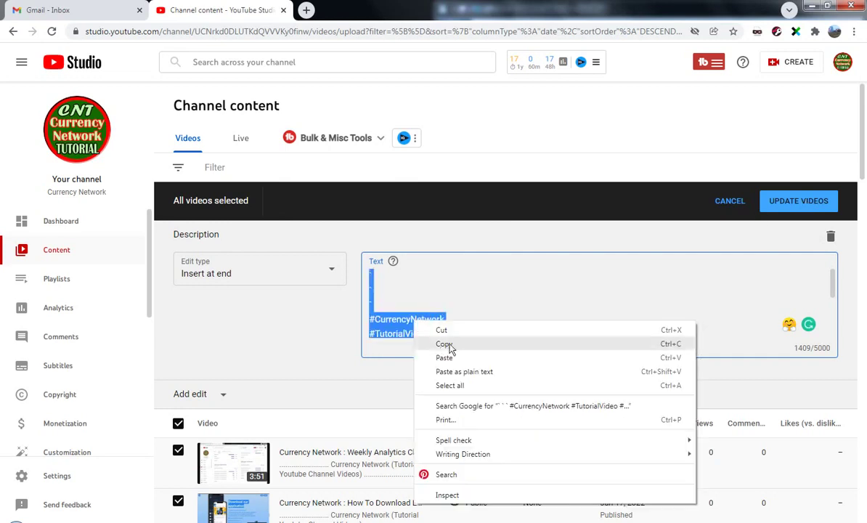
{"action": "left_click", "coordinate": [446, 346]}
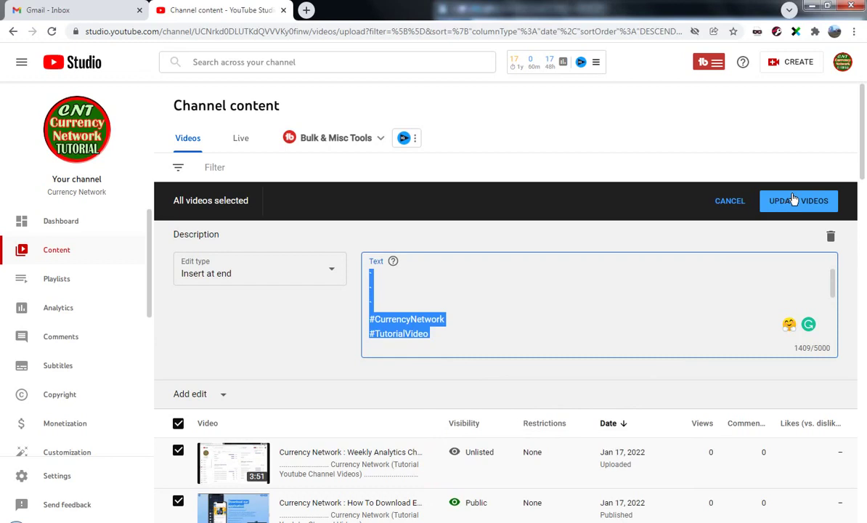
Apply the description update to all selected videos, acknowledging the implications of the action.
{"action": "left_click", "coordinate": [795, 206]}
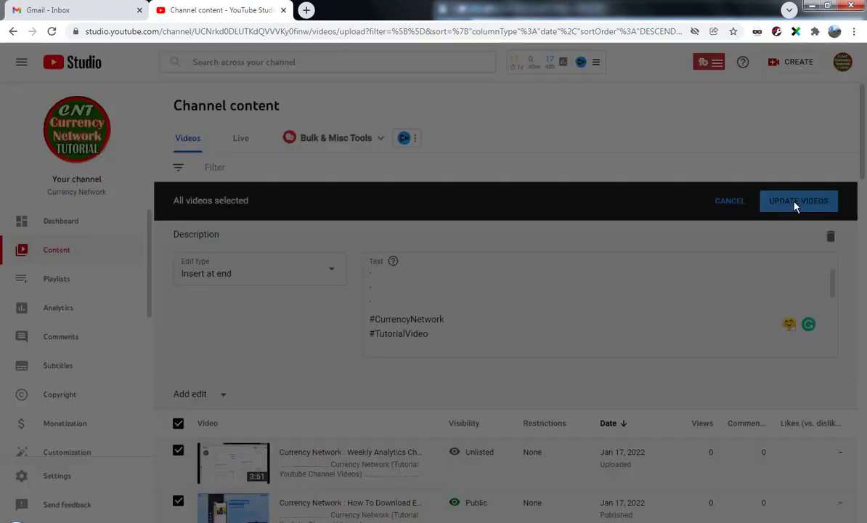
{"action": "left_click", "coordinate": [284, 305]}
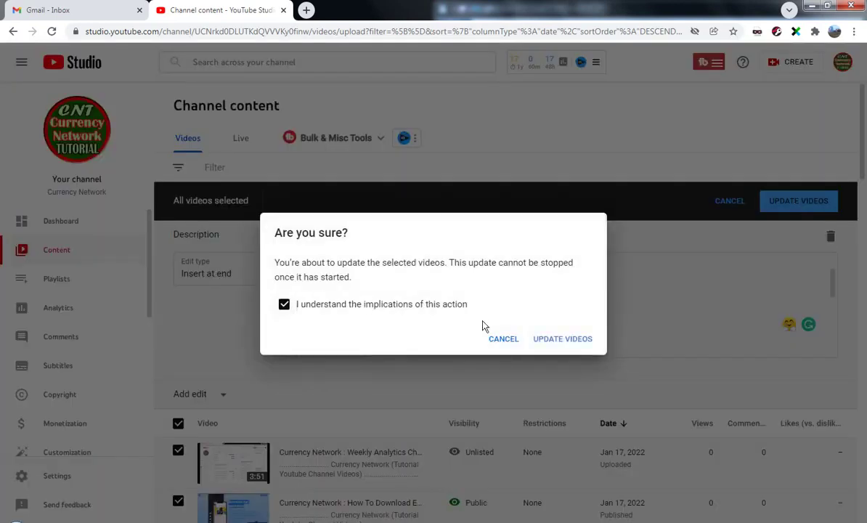
{"action": "left_click", "coordinate": [580, 314]}
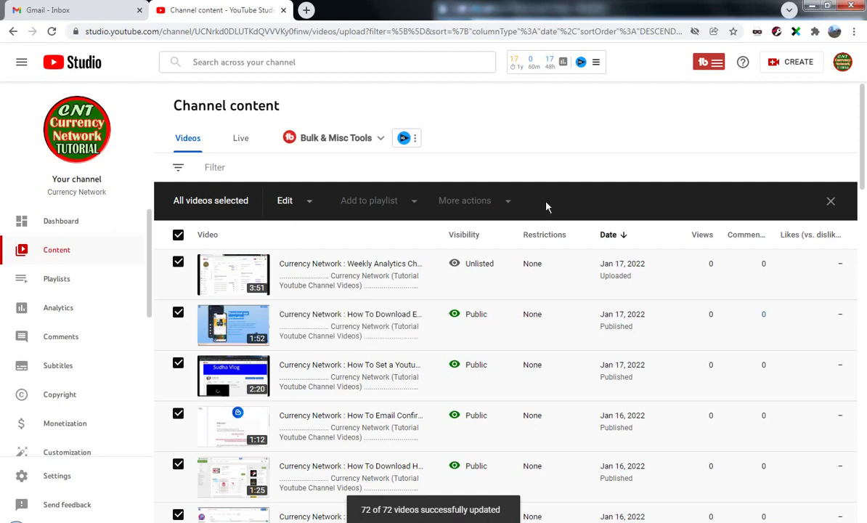
Clear the video selection, review the description of the "How To Download Ecency Application for Computer" video, and return to the channel content.
{"action": "left_click", "coordinate": [178, 236]}
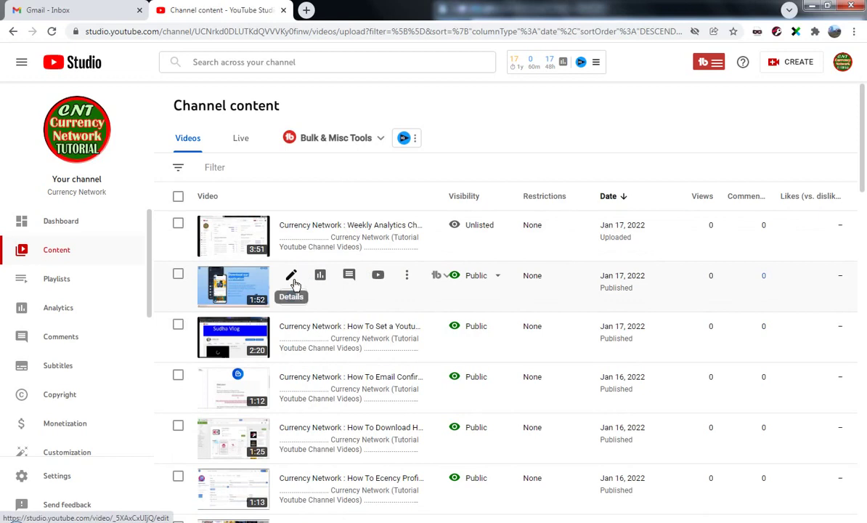
{"action": "left_click", "coordinate": [294, 282]}
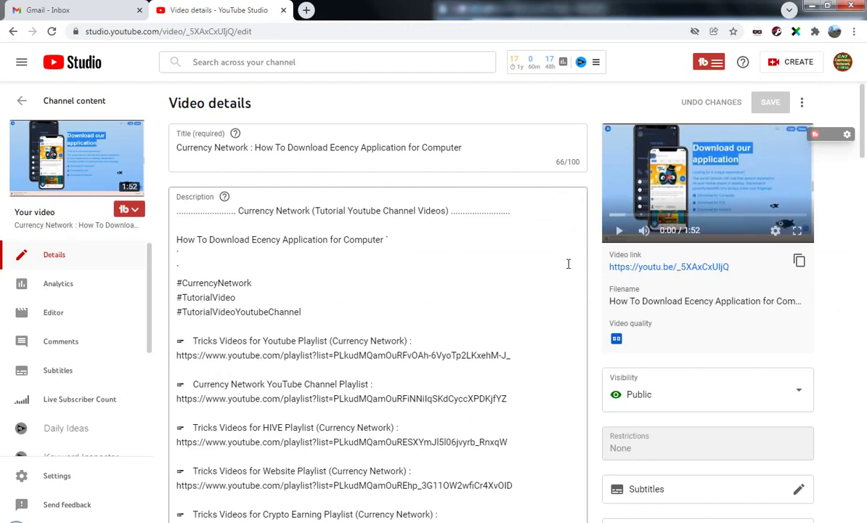
{"action": "scroll", "coordinate": [568, 265], "scroll_direction": "down", "scroll_amount": 7}
{"action": "scroll", "coordinate": [568, 266], "scroll_direction": "down", "scroll_amount": 2}
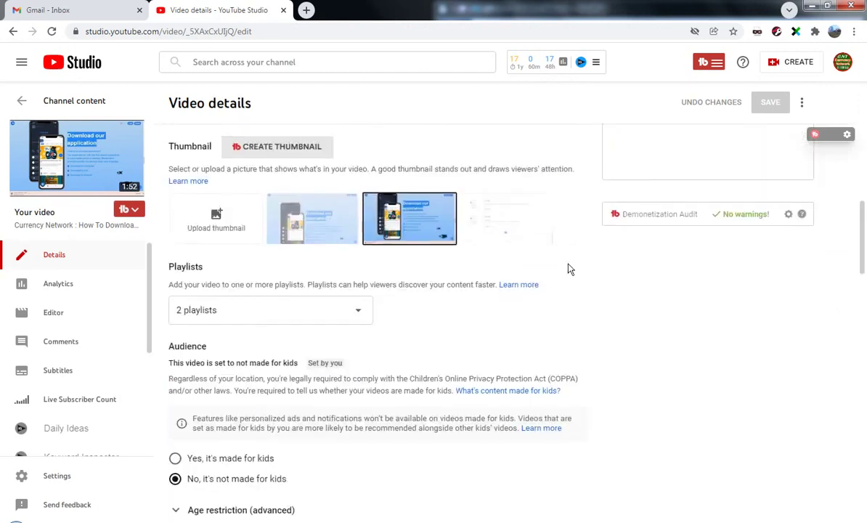
{"action": "scroll", "coordinate": [568, 266], "scroll_direction": "up", "scroll_amount": 2}
{"action": "scroll", "coordinate": [544, 269], "scroll_direction": "up", "scroll_amount": 3}
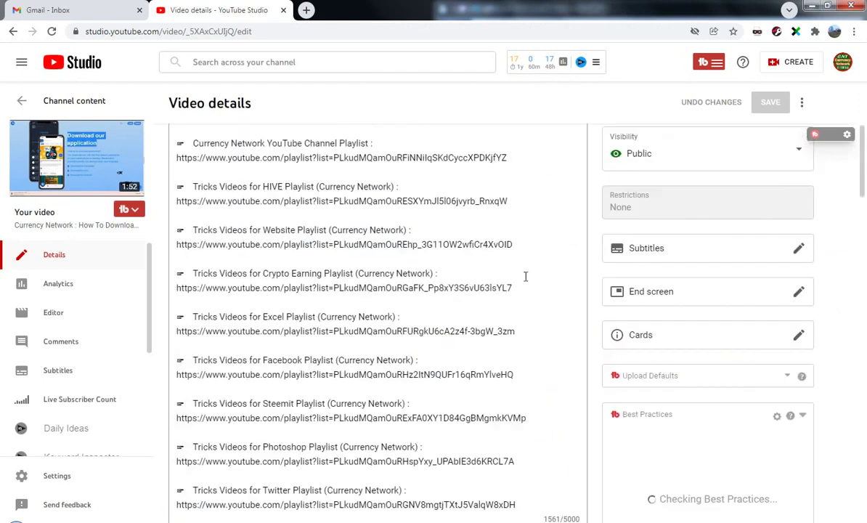
{"action": "scroll", "coordinate": [529, 276], "scroll_direction": "up", "scroll_amount": 3}
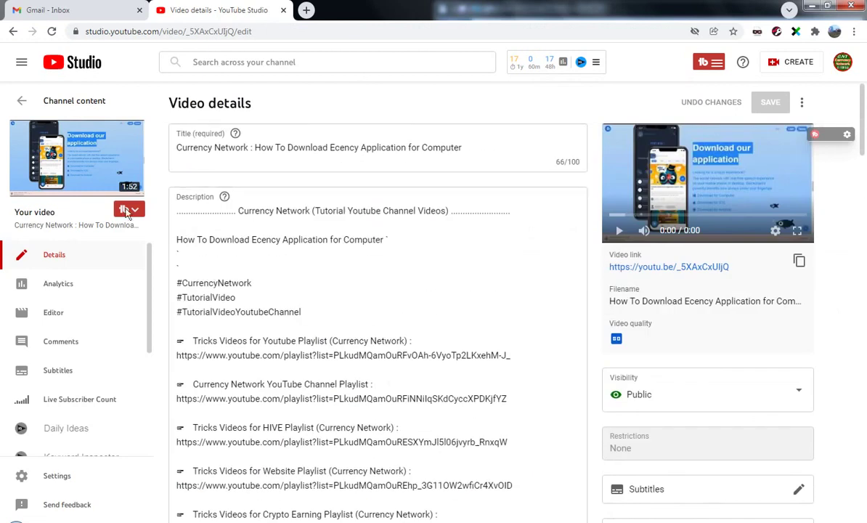
{"action": "left_click", "coordinate": [17, 101]}
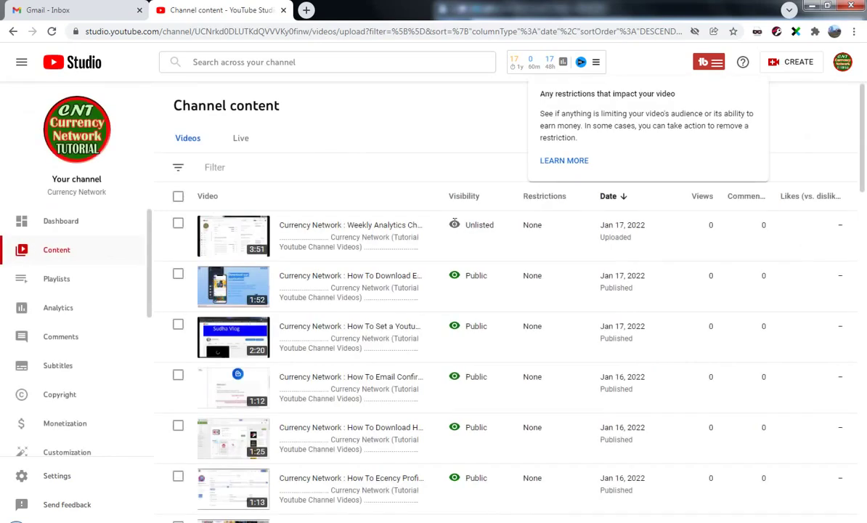
Open the "Weekly Analytics Check on Currency Network Youtube Channel (EP. 1)" video in the video editor.
{"action": "mouse_move", "coordinate": [291, 229]}
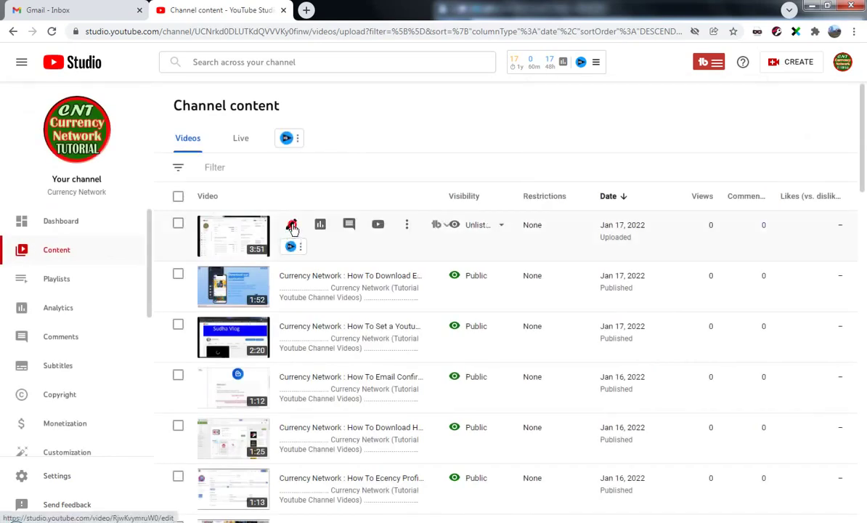
{"action": "left_click", "coordinate": [291, 228]}
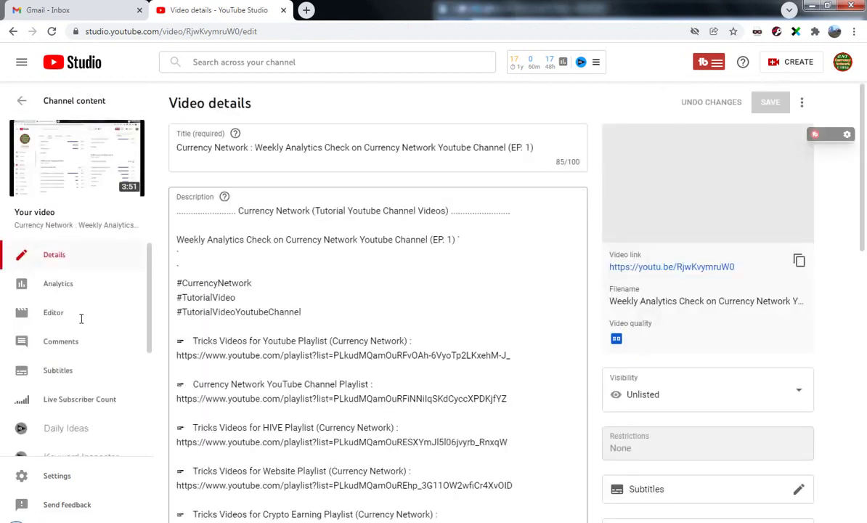
{"action": "left_click", "coordinate": [61, 312]}
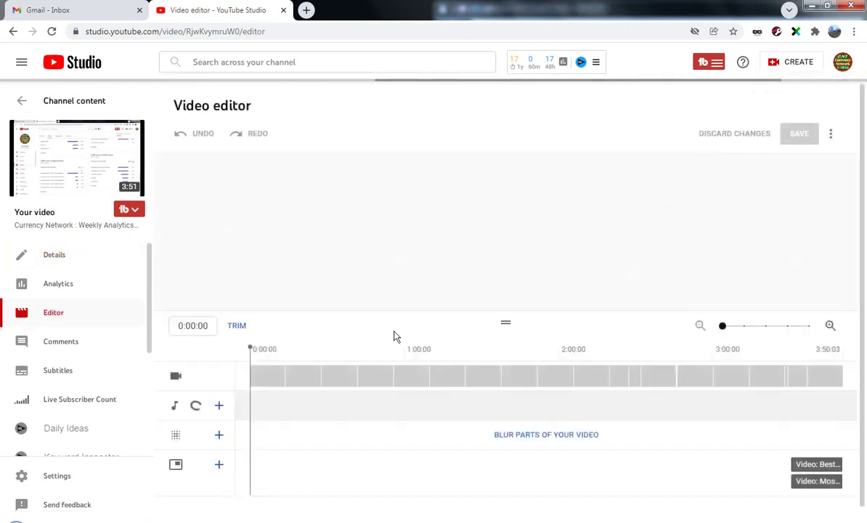
Add the free music track "The Thought of You" to the video and save the changes.
{"action": "left_click", "coordinate": [221, 404]}
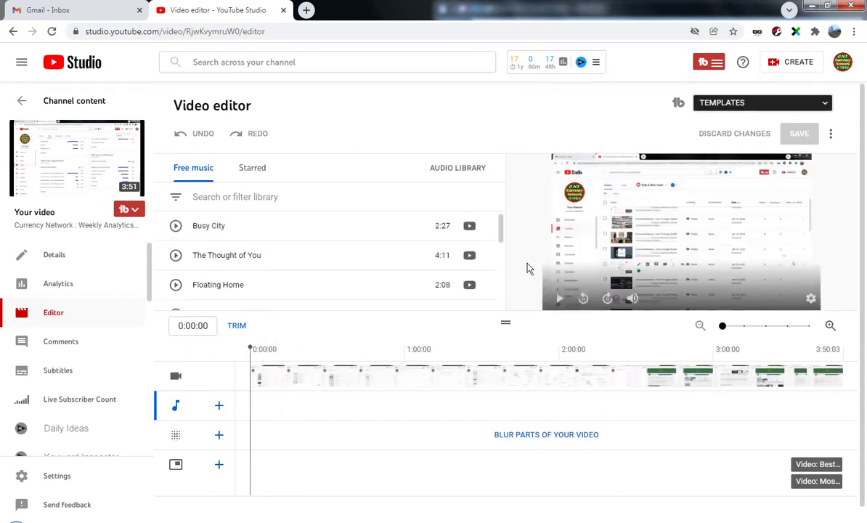
{"action": "mouse_move", "coordinate": [411, 227]}
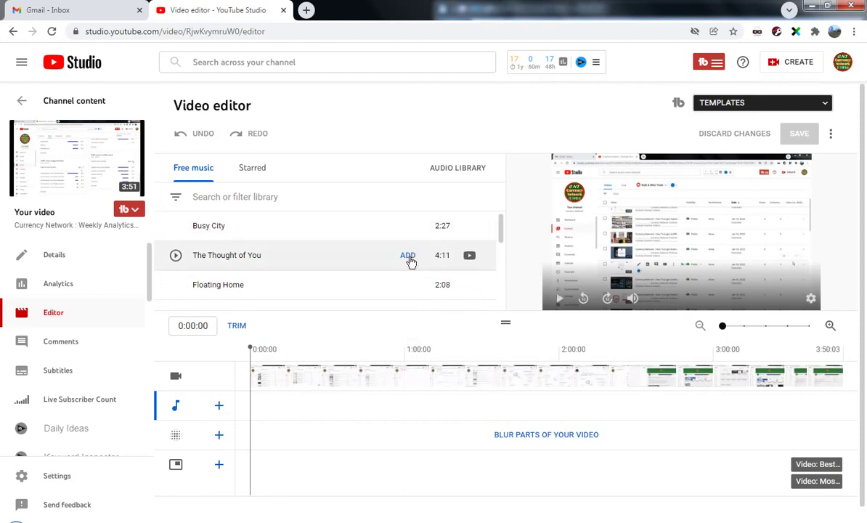
{"action": "left_click", "coordinate": [409, 258]}
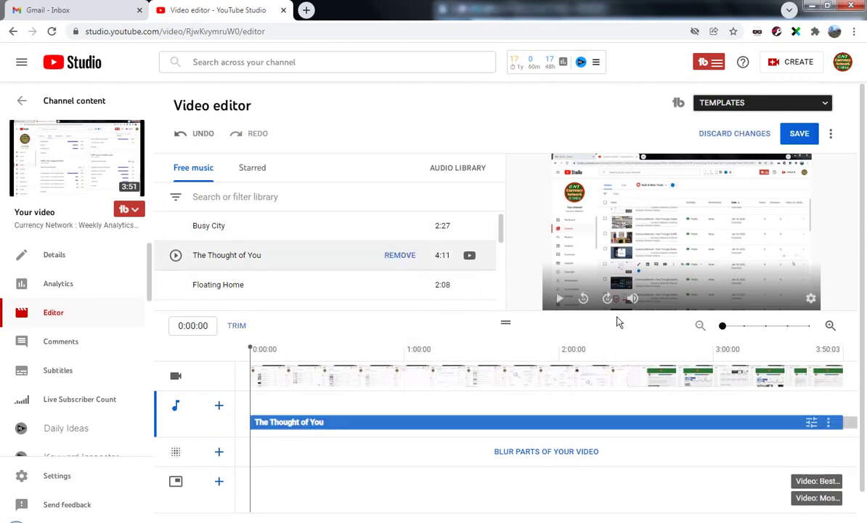
{"action": "left_click", "coordinate": [801, 135]}
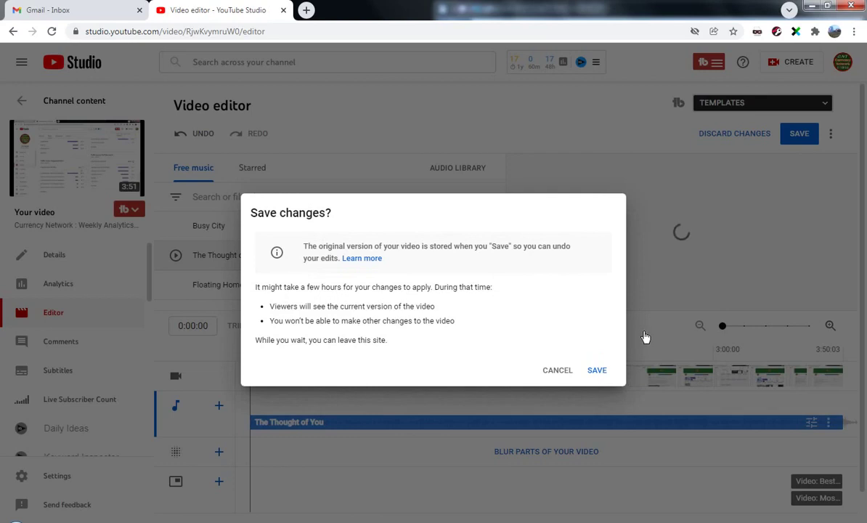
{"action": "key", "text": "Return"}
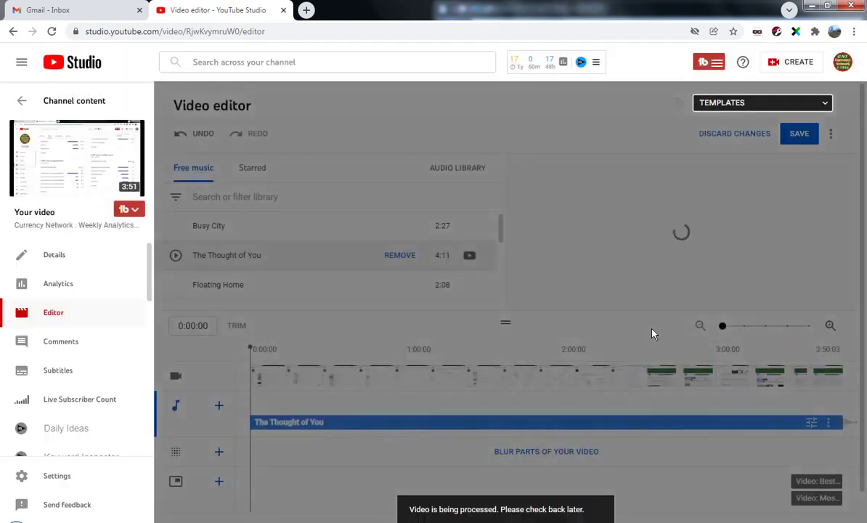
Return to the Weekly Analytics Check video's details and review its description.
{"action": "left_click", "coordinate": [62, 257]}
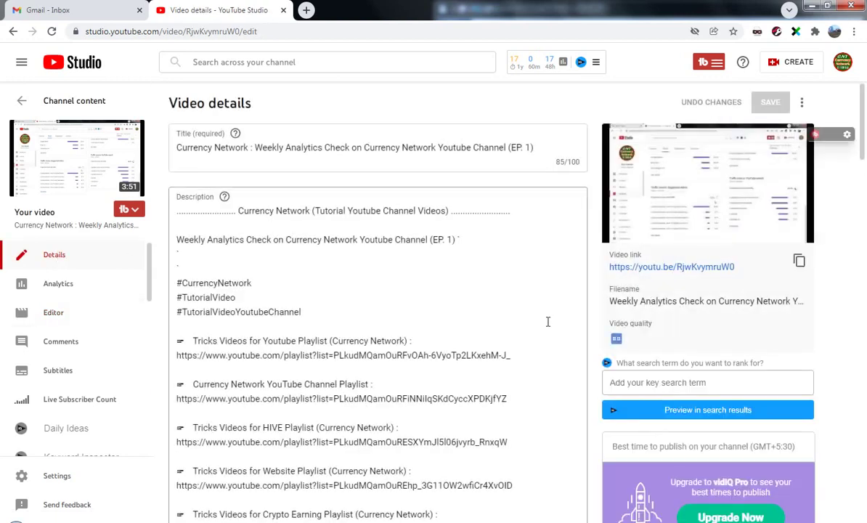
{"action": "scroll", "coordinate": [841, 369], "scroll_direction": "down", "scroll_amount": 1}
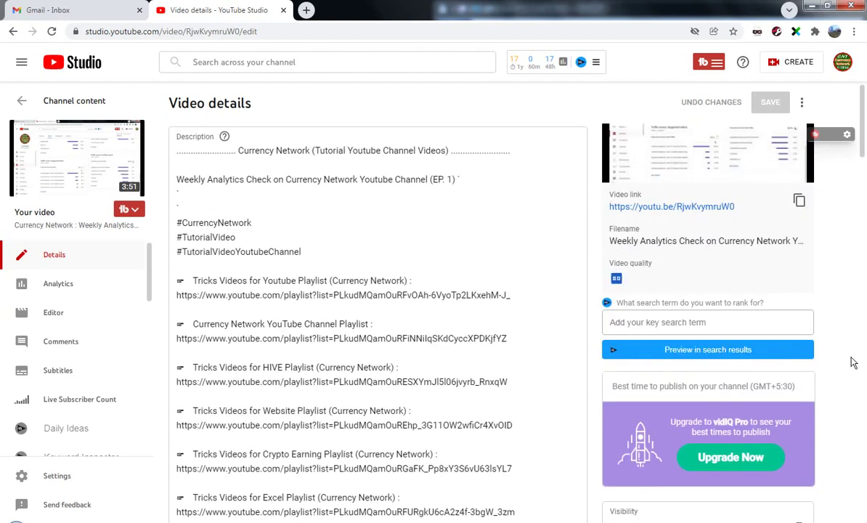
Change the Weekly Analytics Check video's visibility to Public and save the changes.
{"action": "scroll", "coordinate": [848, 366], "scroll_direction": "down", "scroll_amount": 5}
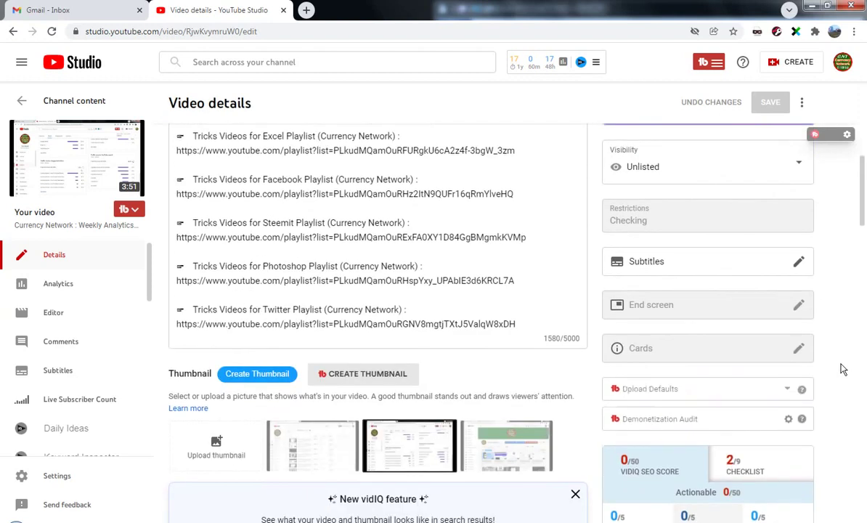
{"action": "left_click", "coordinate": [698, 172]}
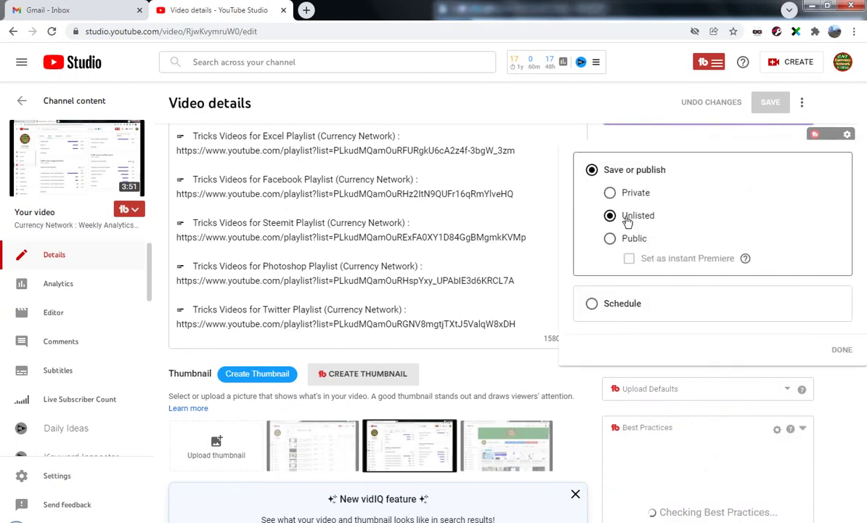
{"action": "left_click", "coordinate": [611, 239]}
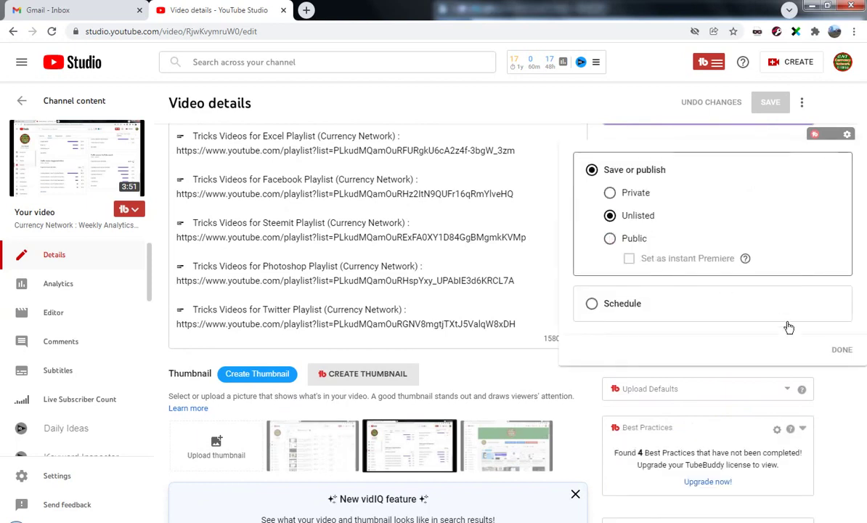
{"action": "left_click", "coordinate": [841, 351]}
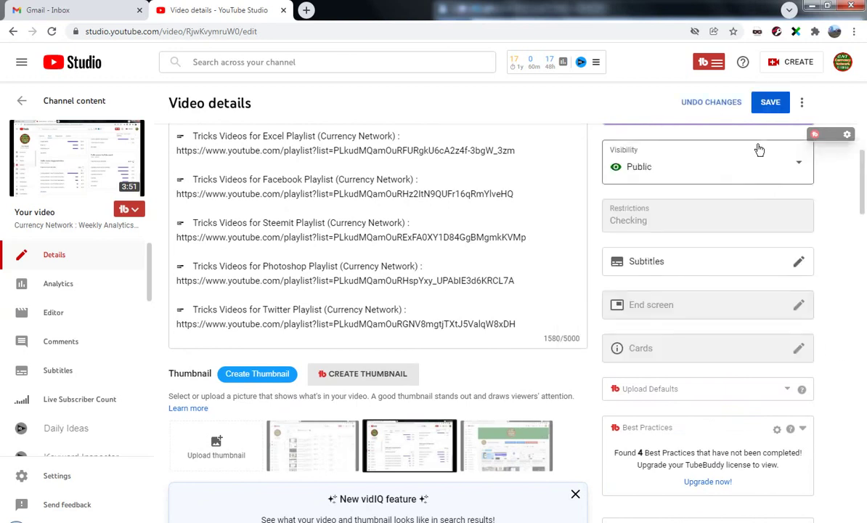
{"action": "left_click", "coordinate": [770, 103]}
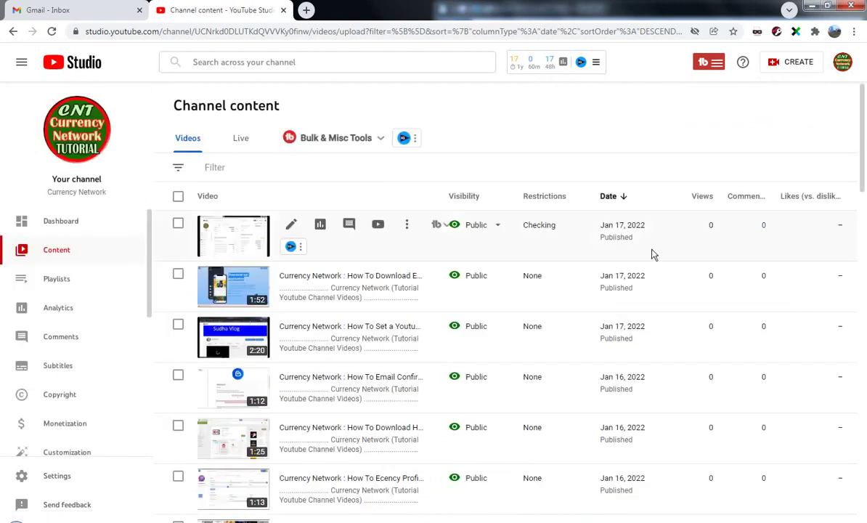
Find the "How Youtube Channel Settings Customisation" video in the channel content and open its details to review the description.
{"action": "scroll", "coordinate": [652, 252], "scroll_direction": "down", "scroll_amount": 4}
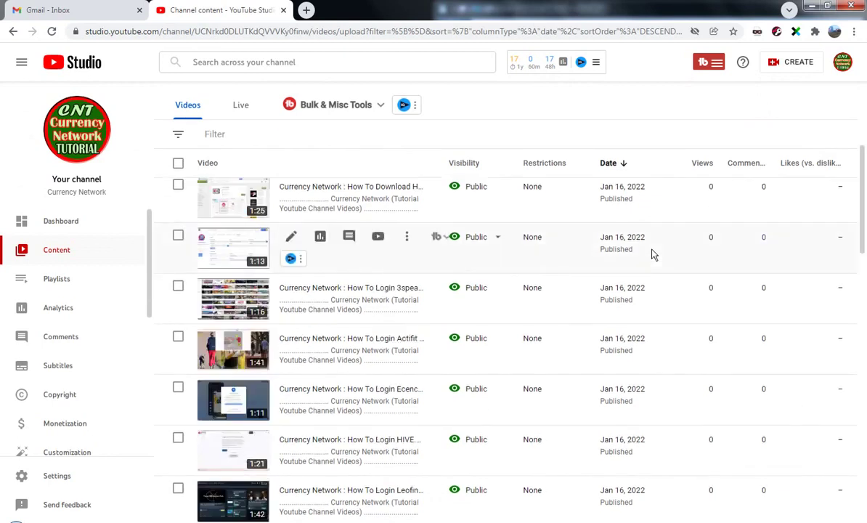
{"action": "scroll", "coordinate": [531, 346], "scroll_direction": "down", "scroll_amount": 2}
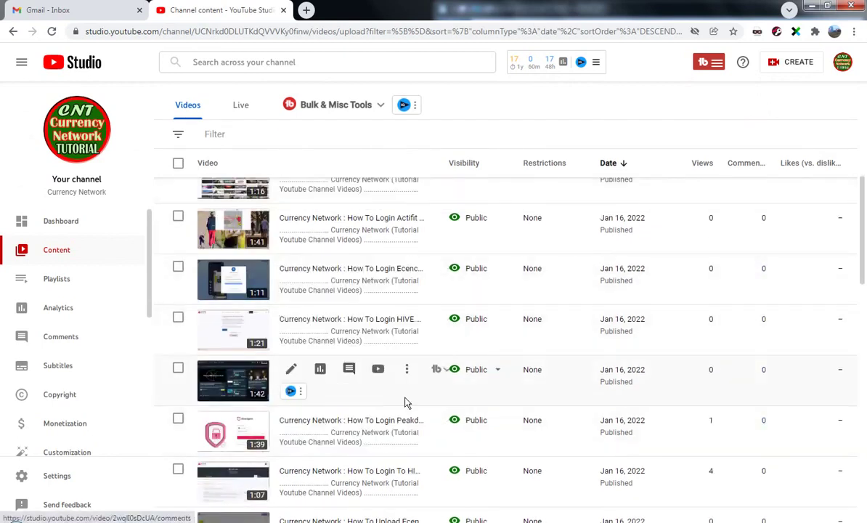
{"action": "scroll", "coordinate": [418, 402], "scroll_direction": "down", "scroll_amount": 2}
{"action": "scroll", "coordinate": [427, 399], "scroll_direction": "down", "scroll_amount": 5}
{"action": "scroll", "coordinate": [430, 398], "scroll_direction": "down", "scroll_amount": 3}
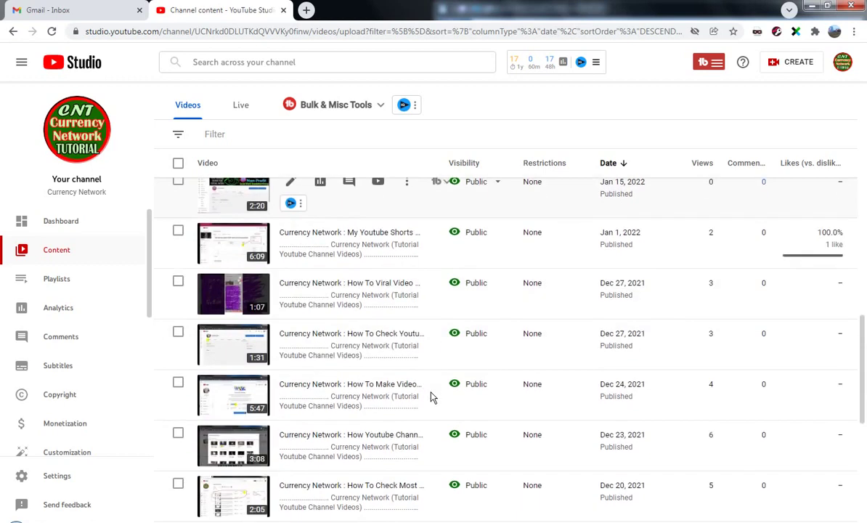
{"action": "left_click", "coordinate": [290, 436]}
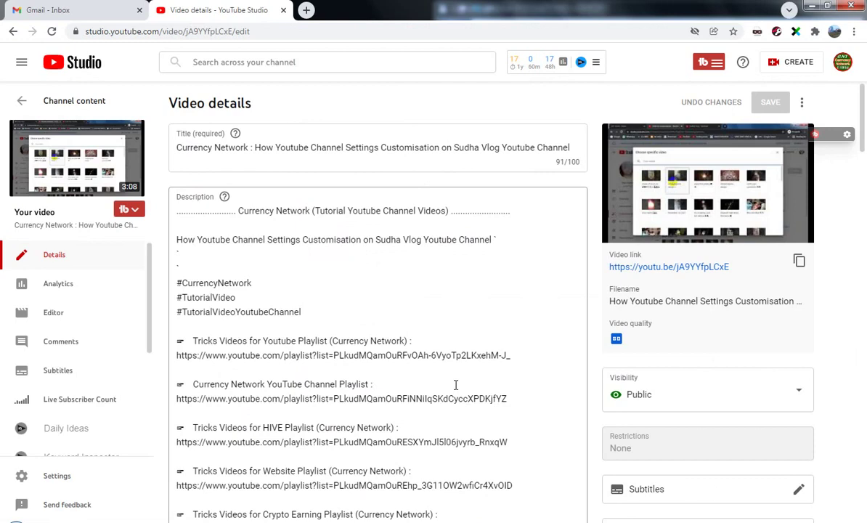
Return to the channel content and look over the list of videos.
{"action": "left_click", "coordinate": [22, 104]}
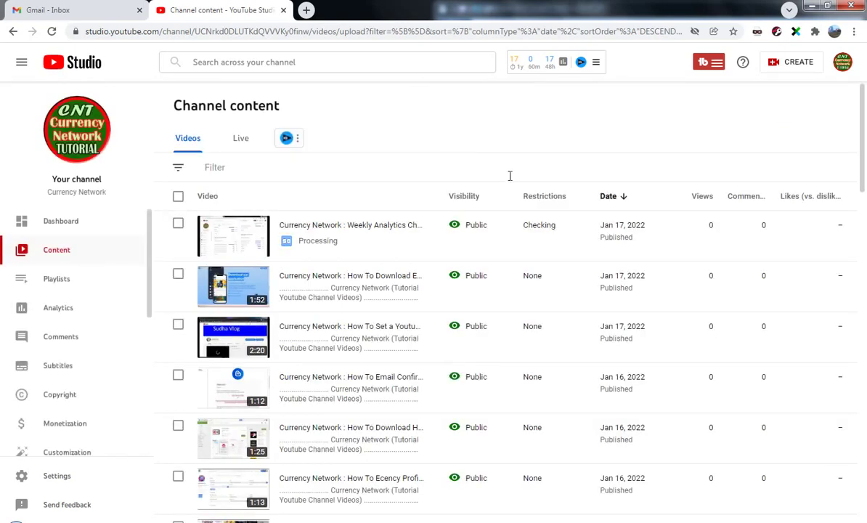
{"action": "scroll", "coordinate": [541, 225], "scroll_direction": "down", "scroll_amount": 3}
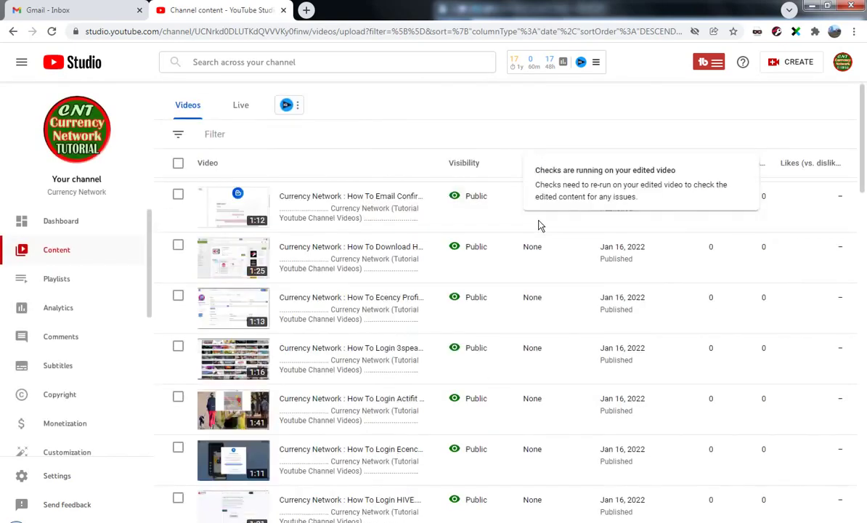
{"action": "scroll", "coordinate": [539, 225], "scroll_direction": "up", "scroll_amount": 3}
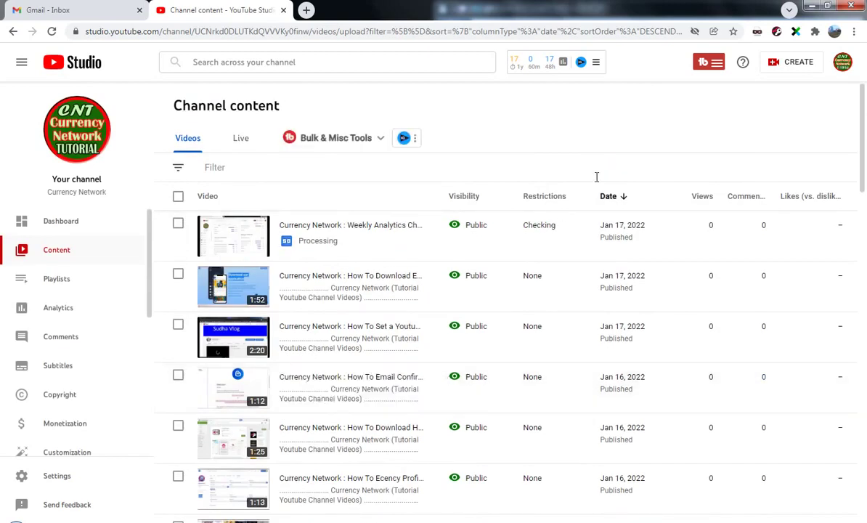